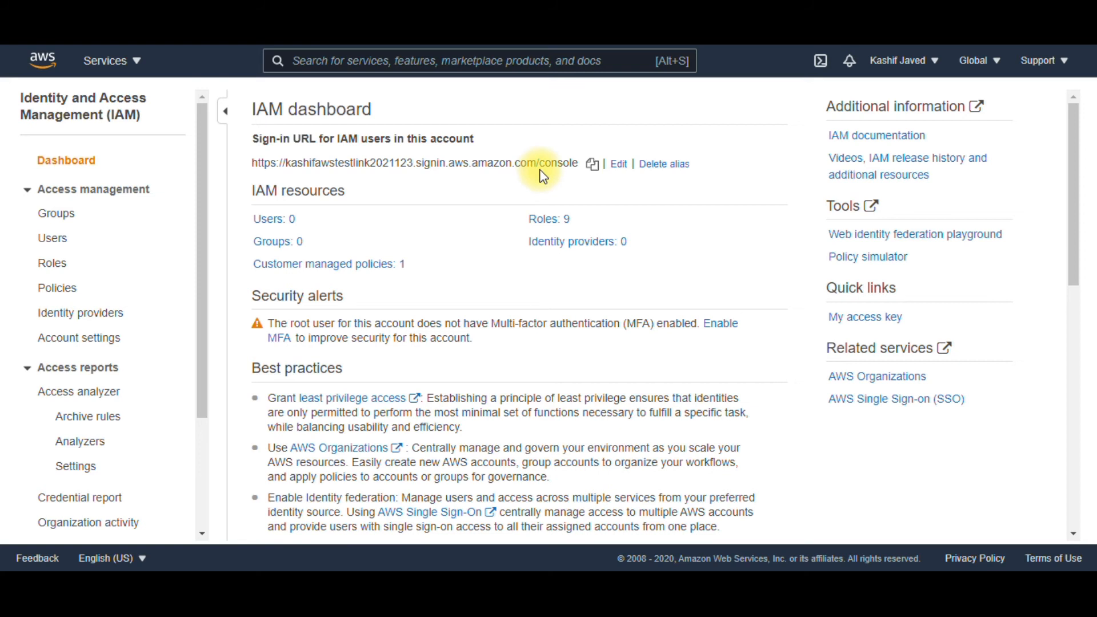
Start activating multi-factor authentication for the root user, choosing a virtual MFA device as the device type
left_click(619, 169)
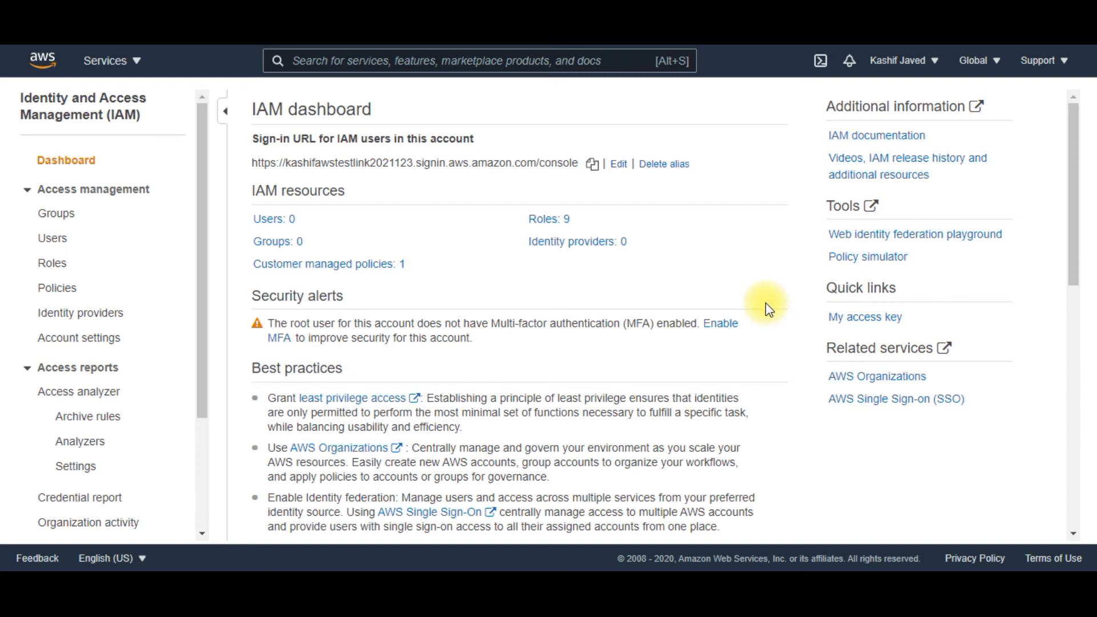
left_click(723, 325)
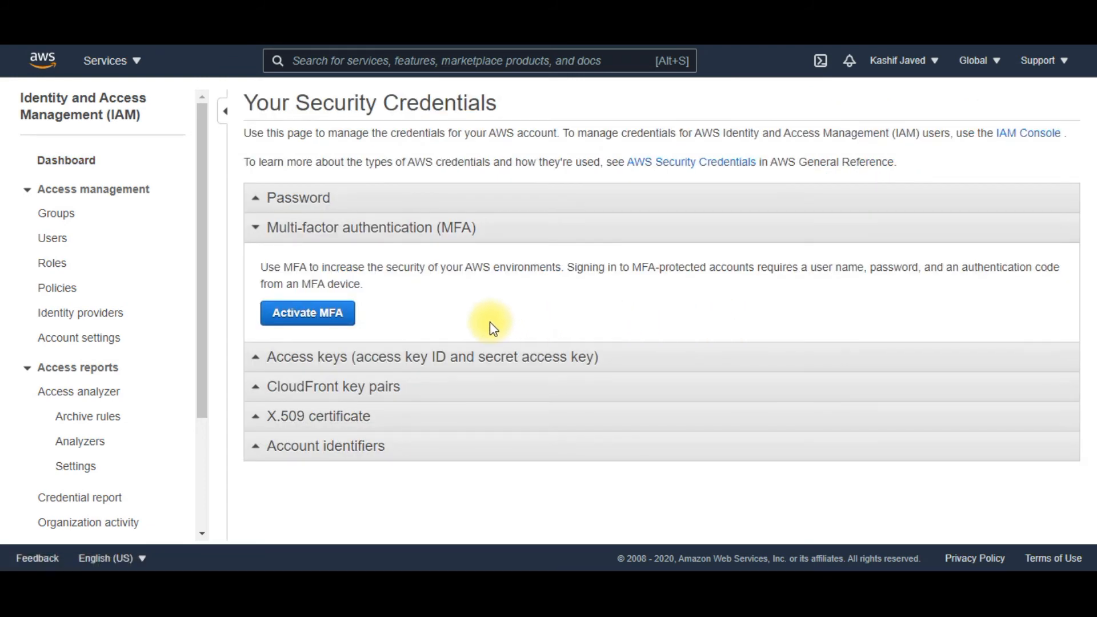
left_click(339, 321)
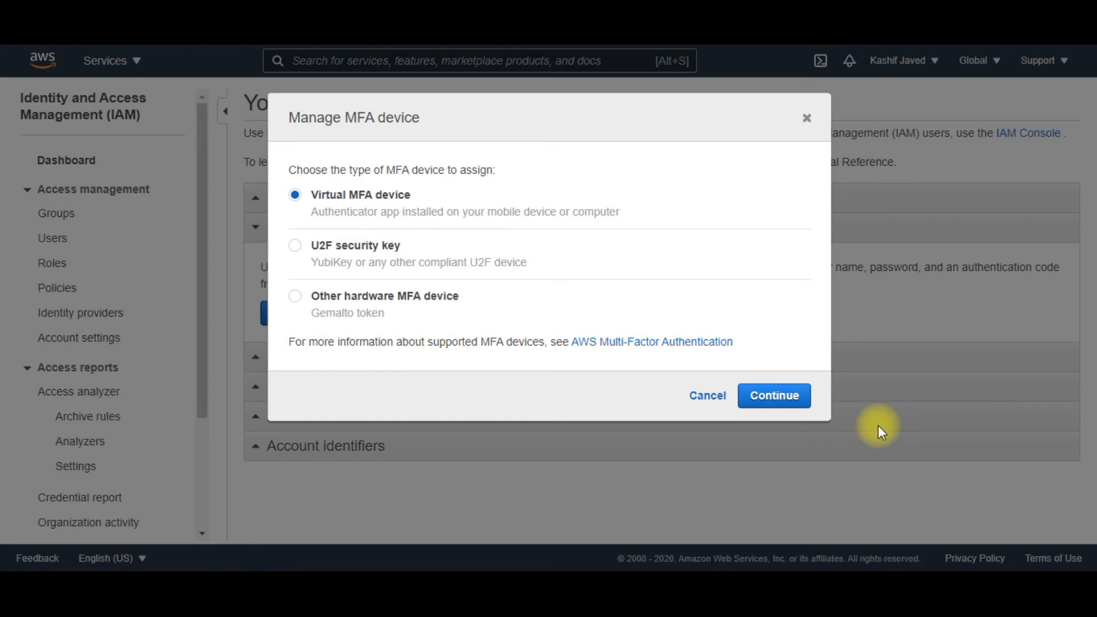
left_click(729, 279)
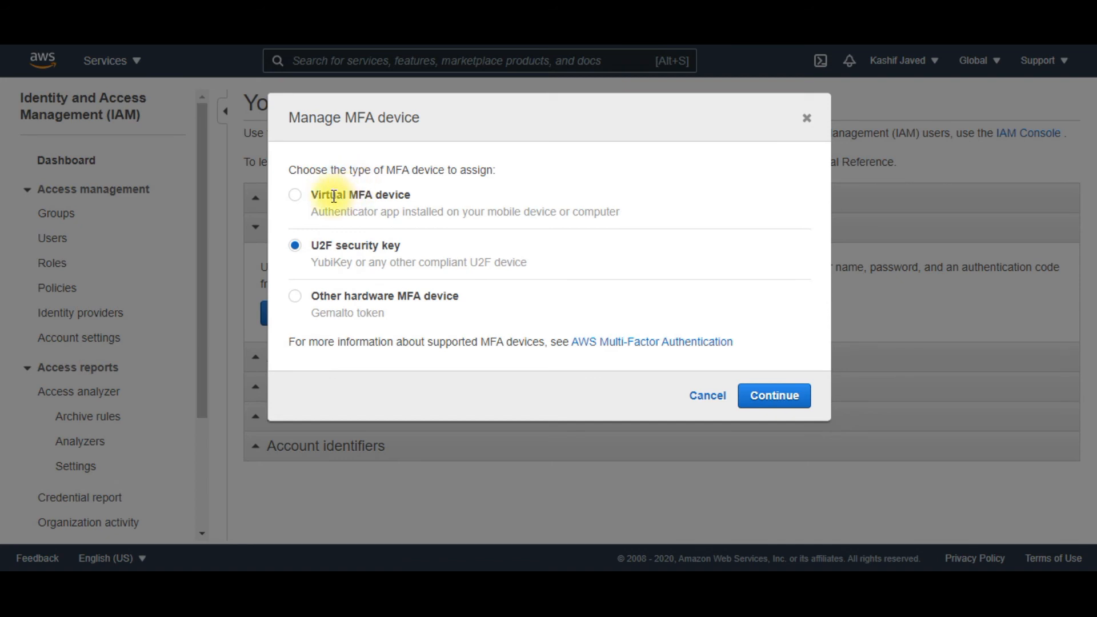
left_click(296, 196)
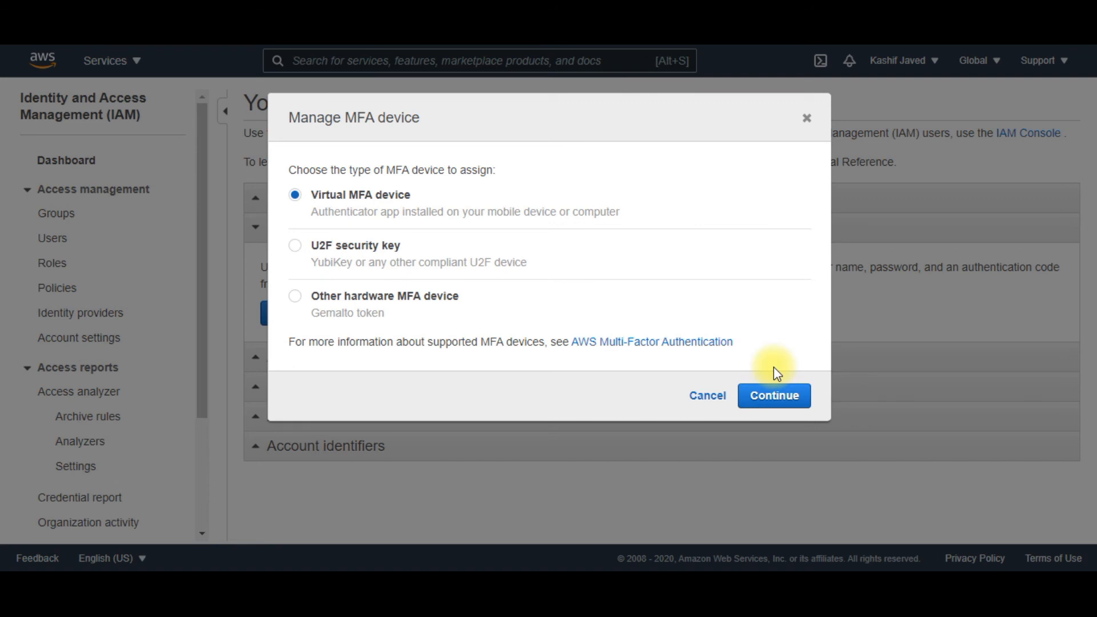
left_click(774, 406)
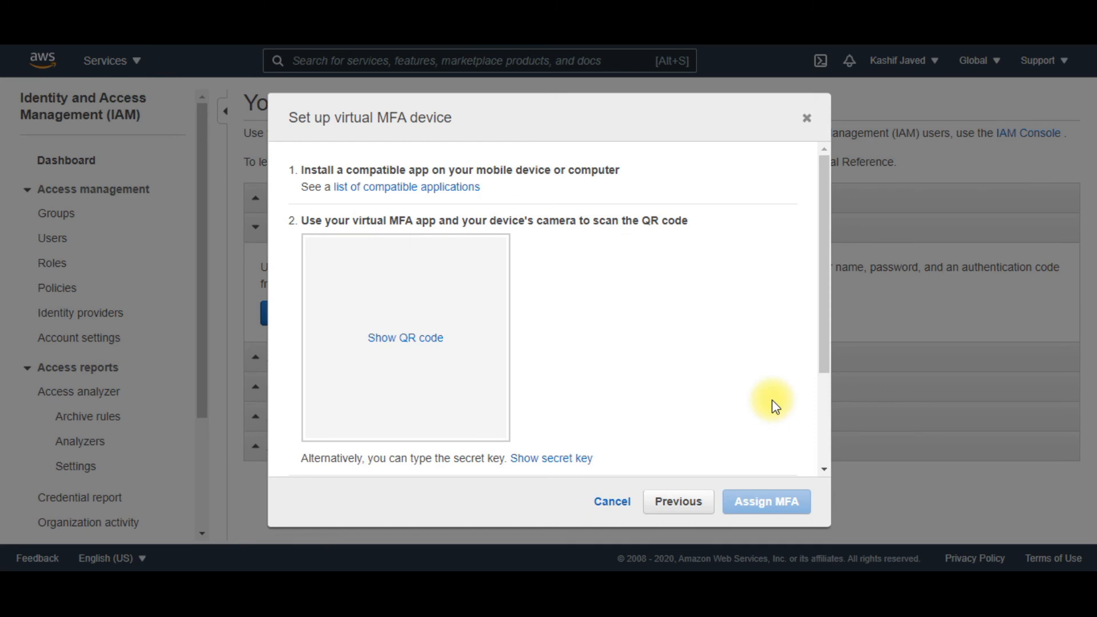
Reveal the QR code for the virtual MFA device and assign the device using two consecutive MFA codes
left_click(402, 339)
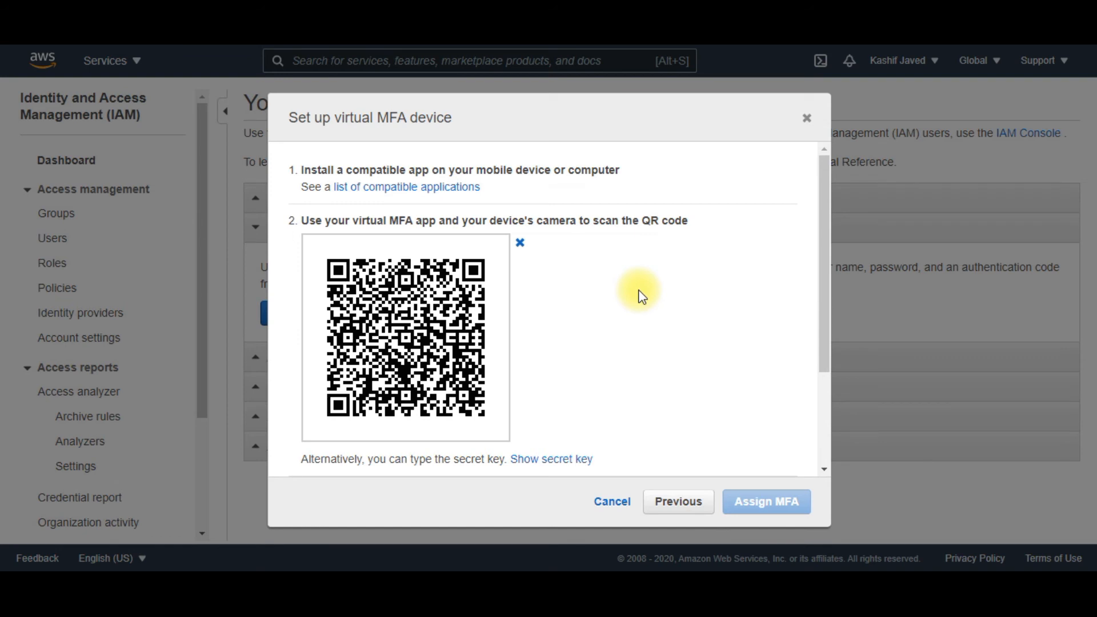
scroll(637, 293, "down", 3)
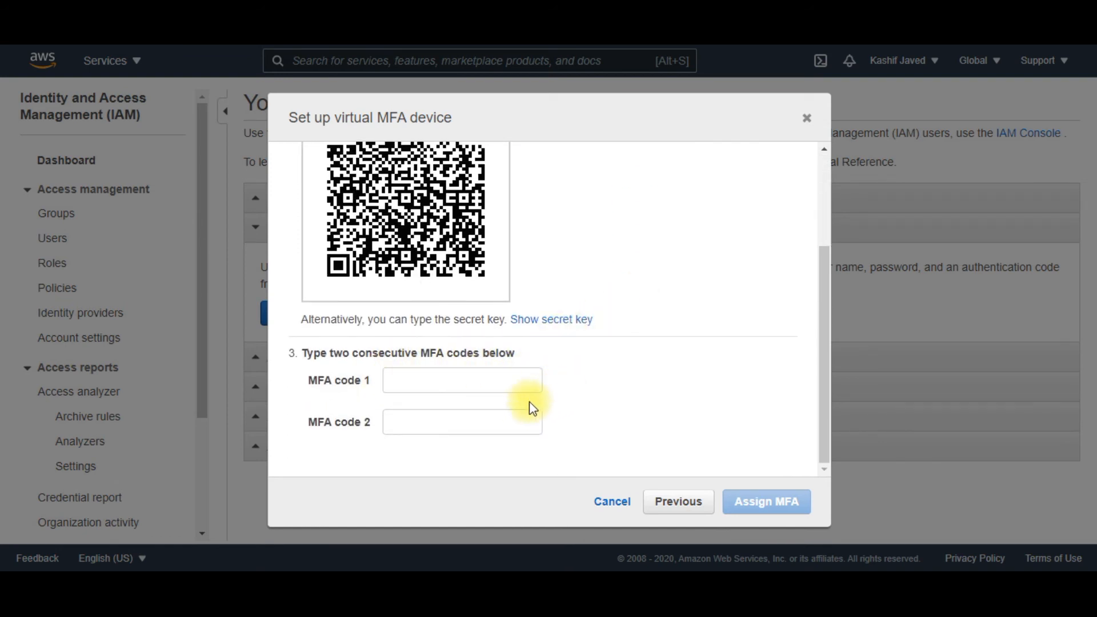
left_click(753, 493)
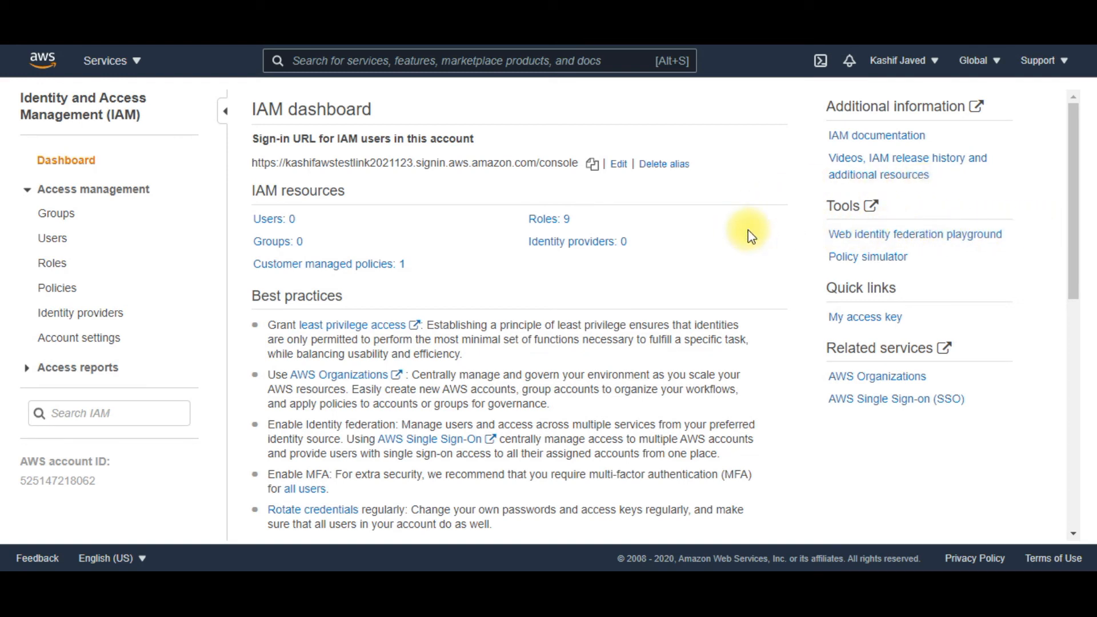
Examine the Google and Facebook provider options and all three steps of the Web Identity Federation Playground, and return to the IAM dashboard
left_click(926, 234)
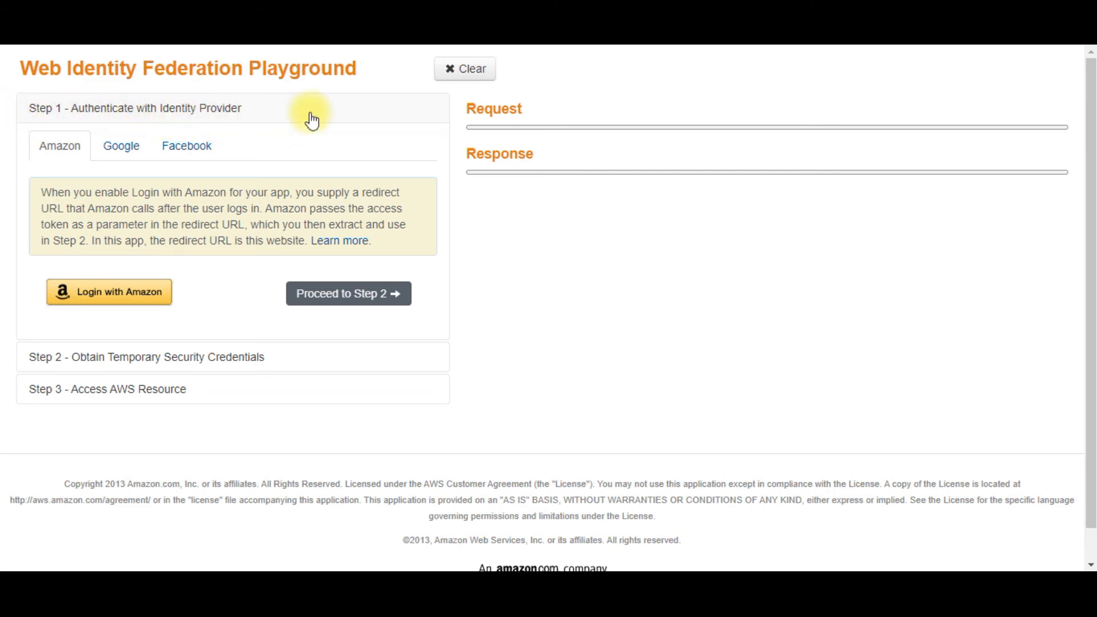
left_click(129, 149)
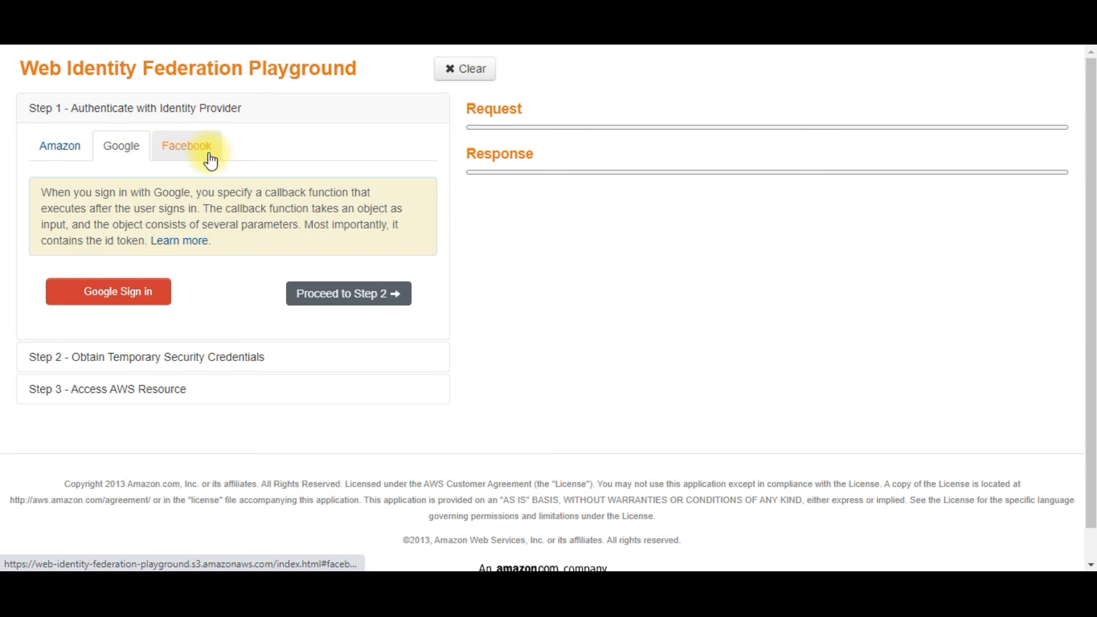
left_click(197, 152)
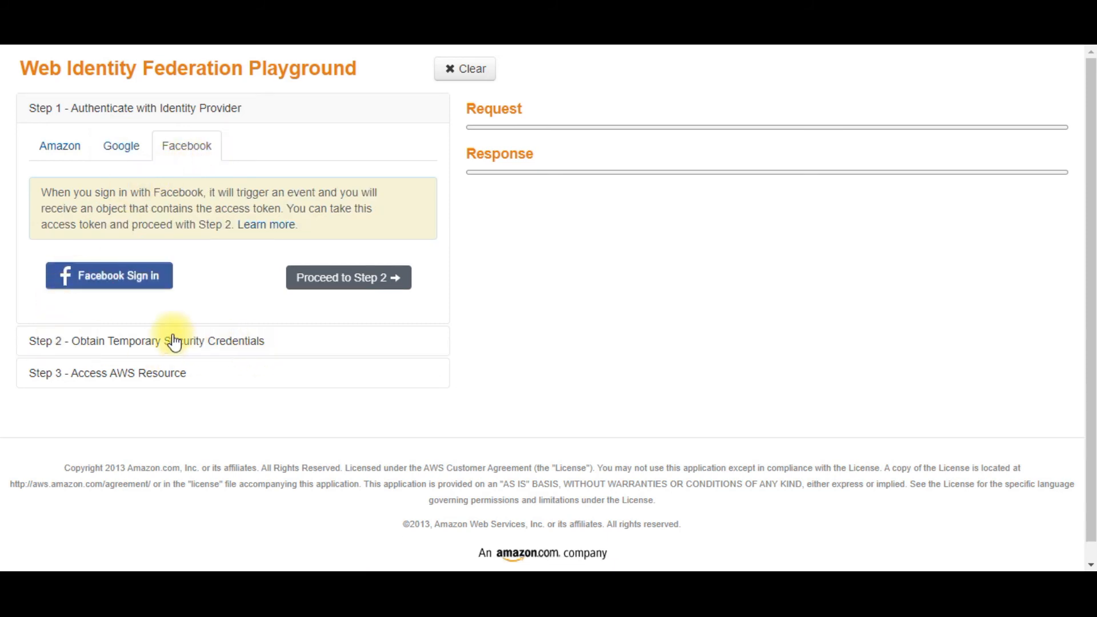
left_click(149, 342)
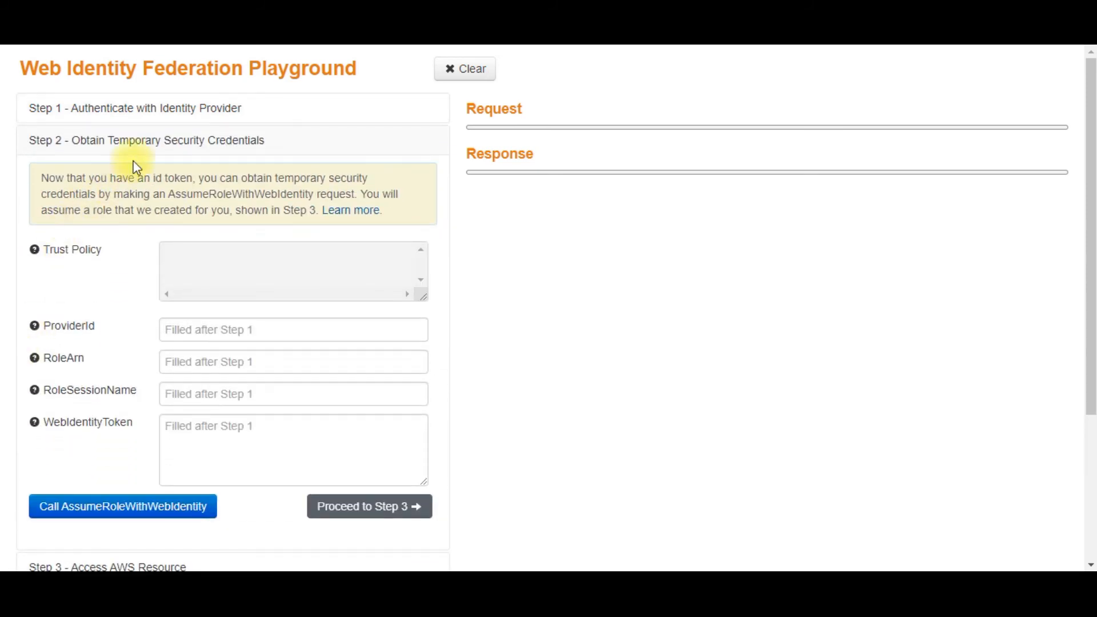
scroll(172, 457, "down", 2)
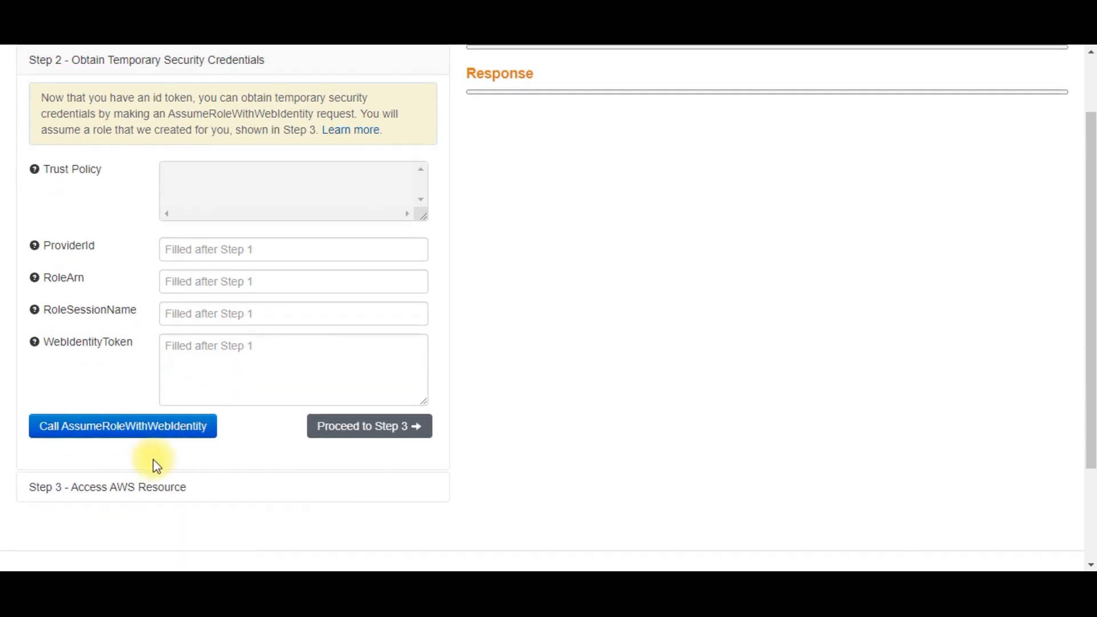
left_click(106, 483)
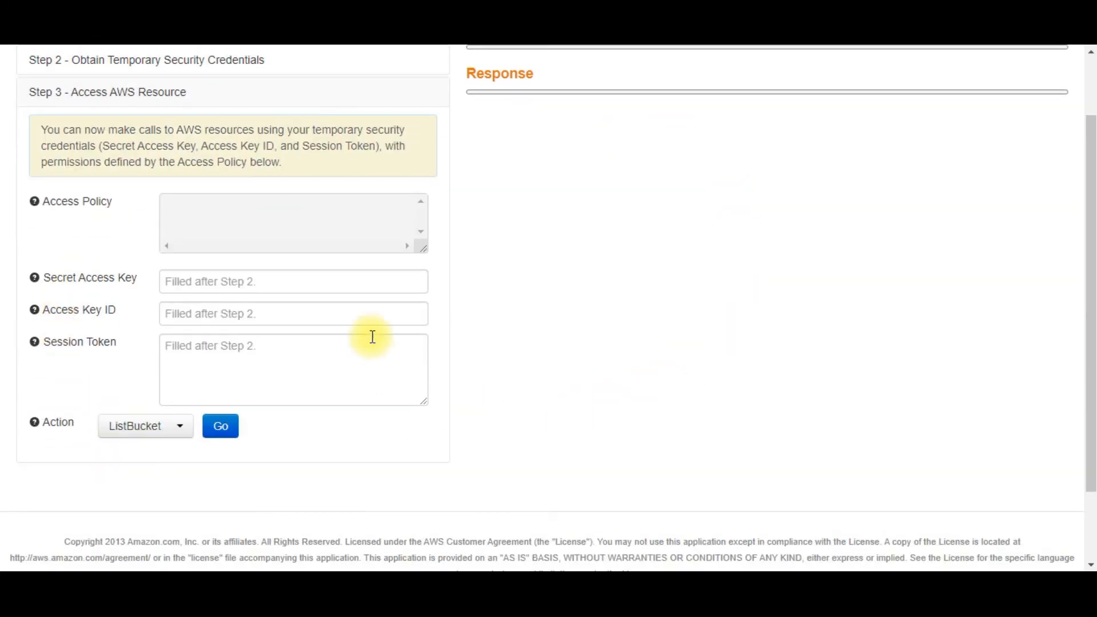
scroll(913, 279, "down", 2)
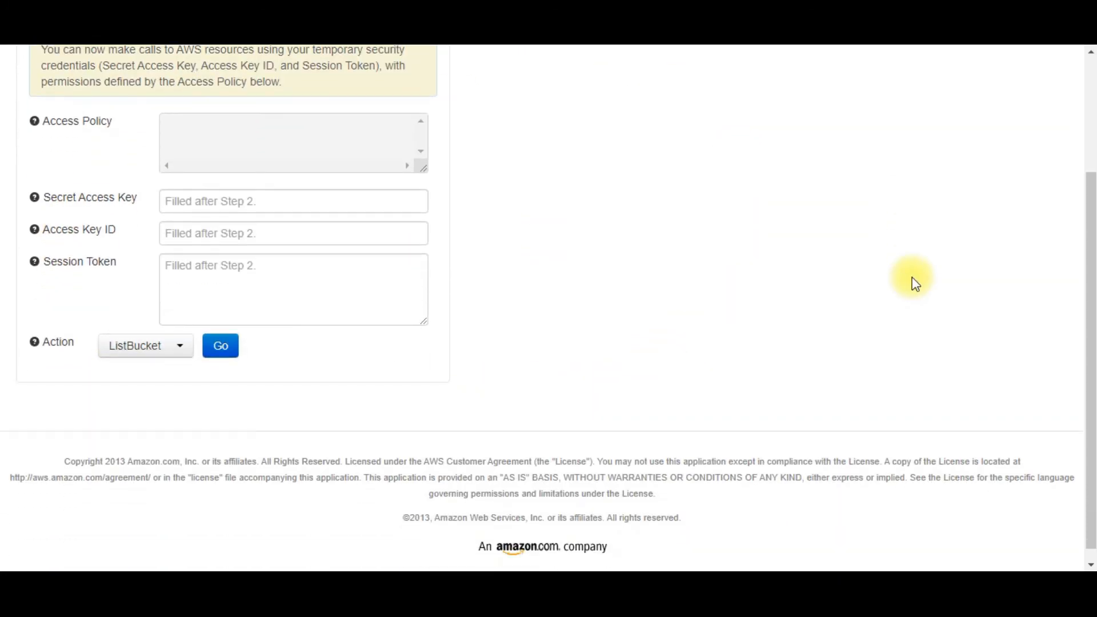
scroll(912, 279, "up", 4)
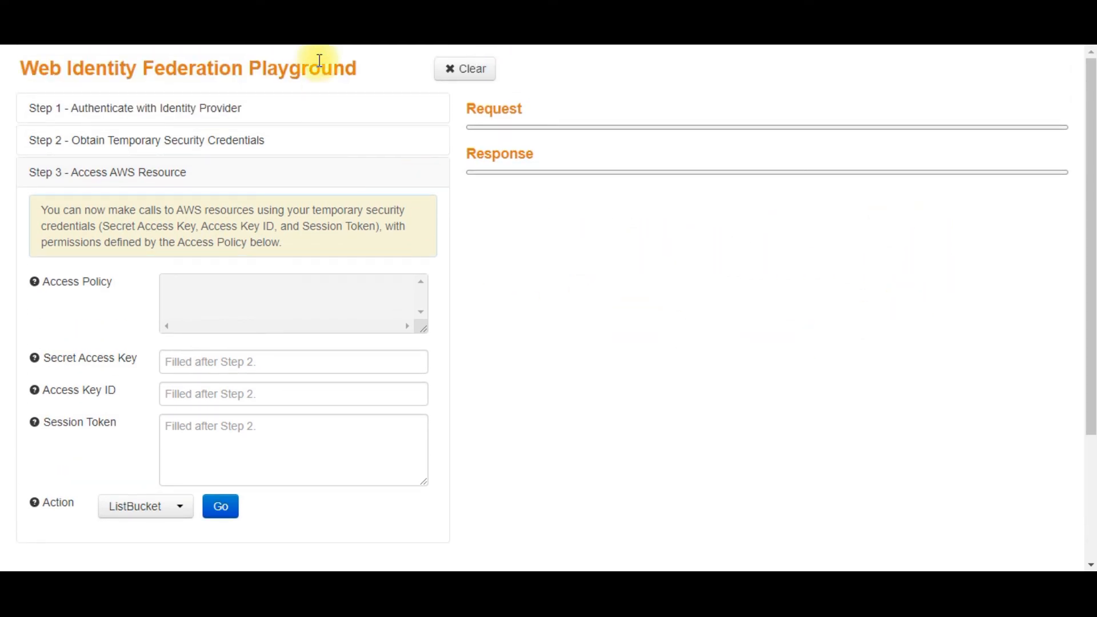
left_click(480, 23)
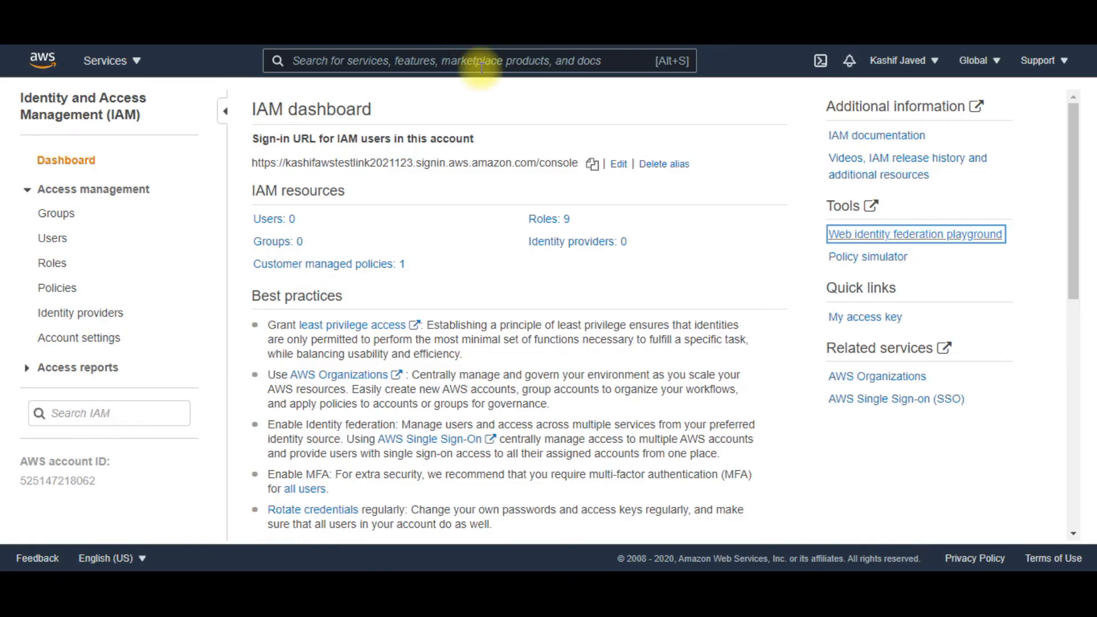
left_click(515, 253)
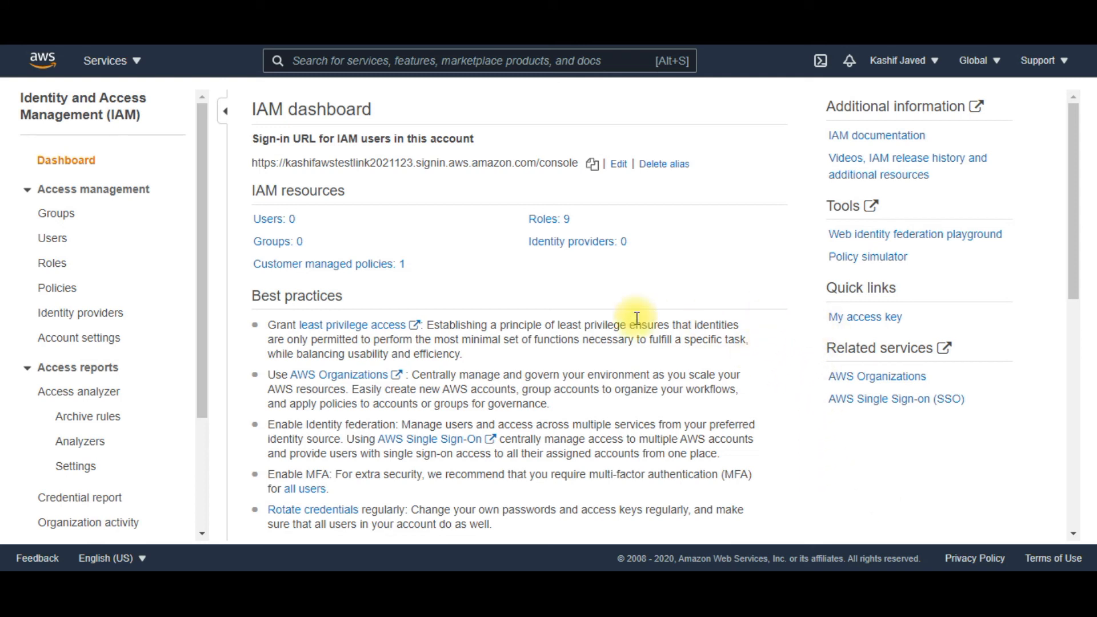
Start adding a new IAM user and enter the person's name as the user name
left_click(53, 237)
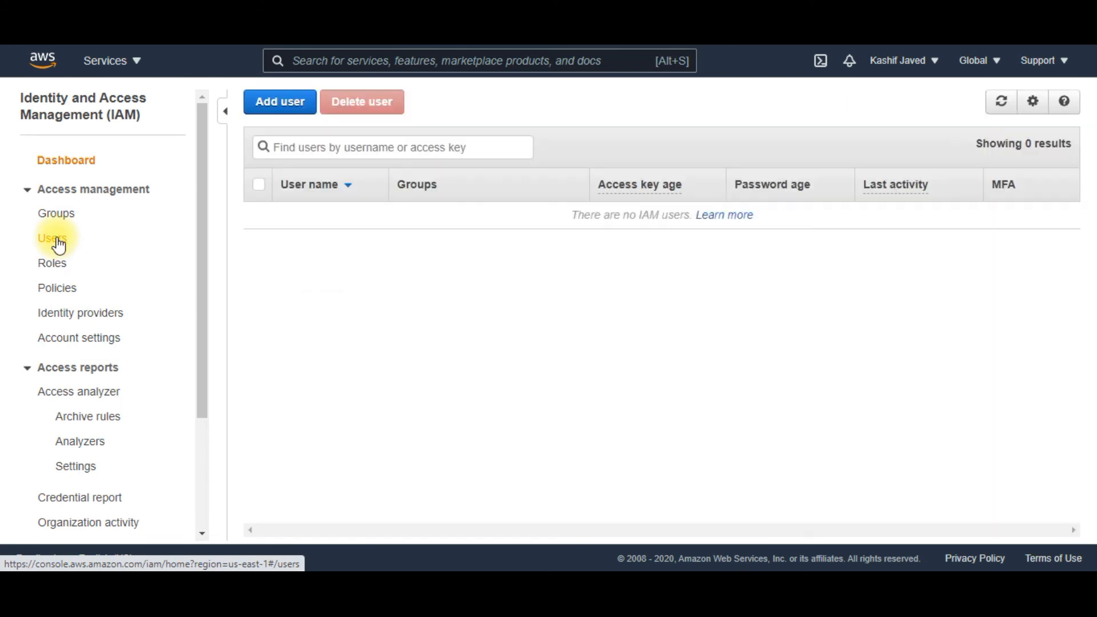
left_click(273, 103)
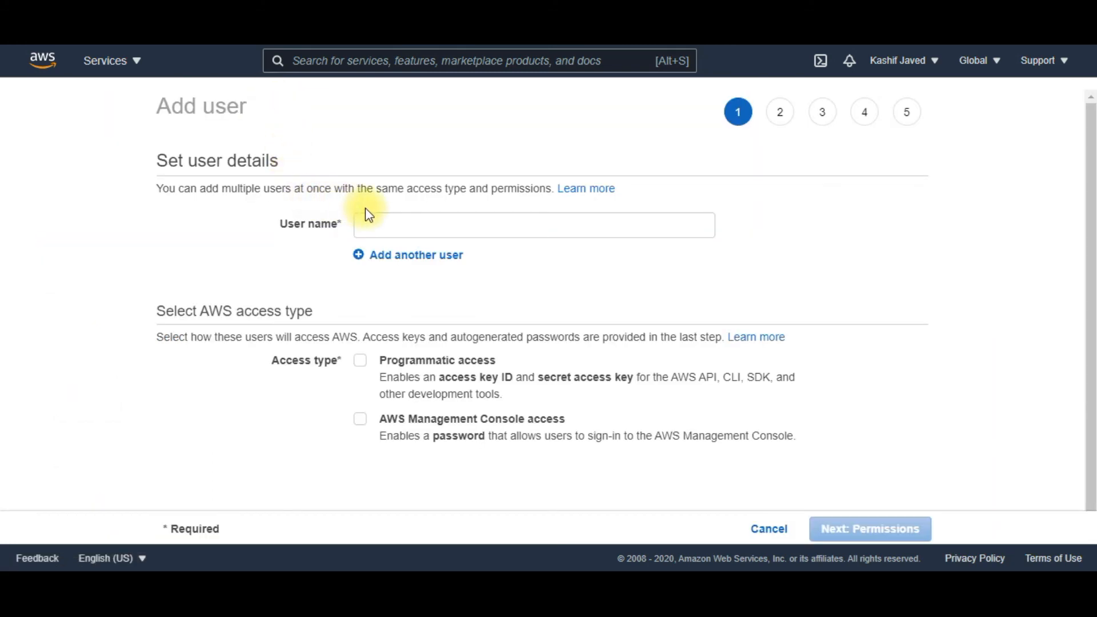
left_click(461, 230)
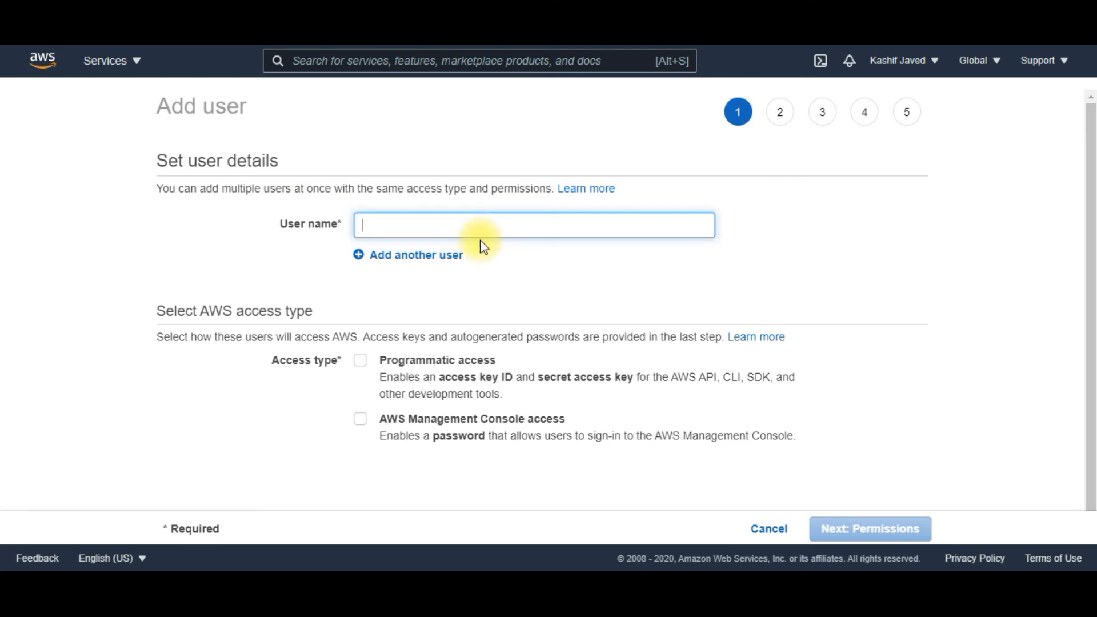
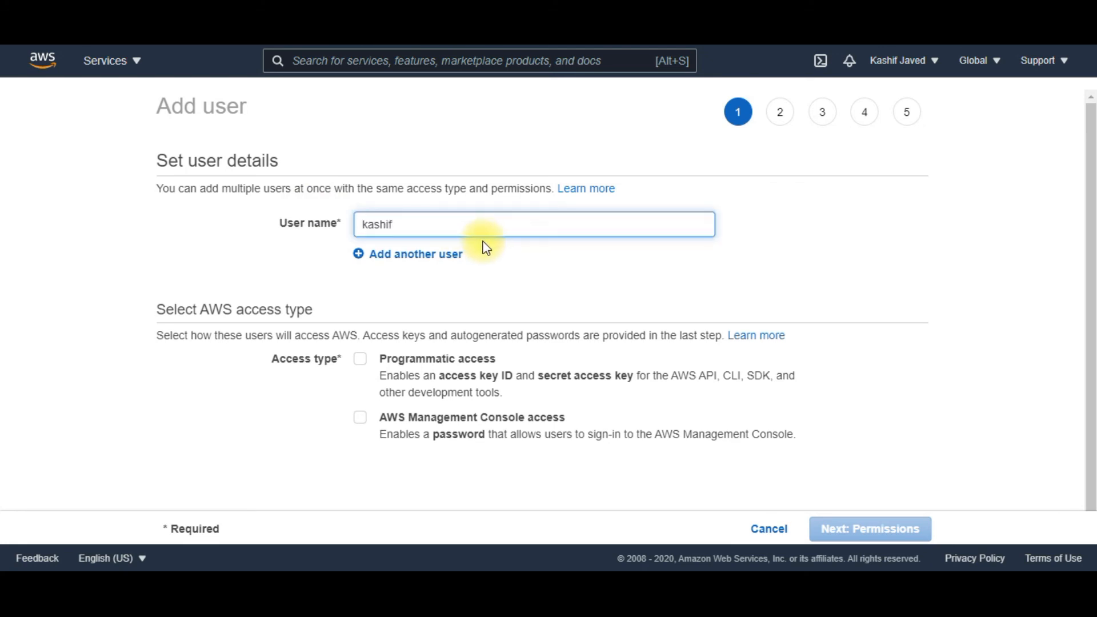
Give the user programmatic and AWS Management Console access with an autogenerated password, and proceed to the permissions
left_click(362, 368)
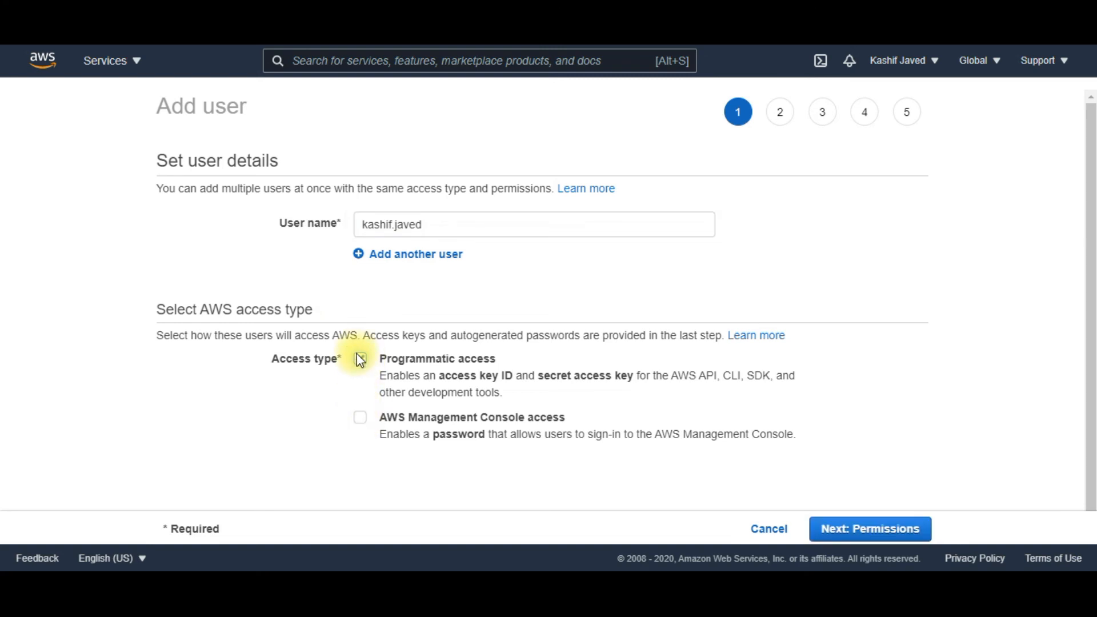
left_click(361, 419)
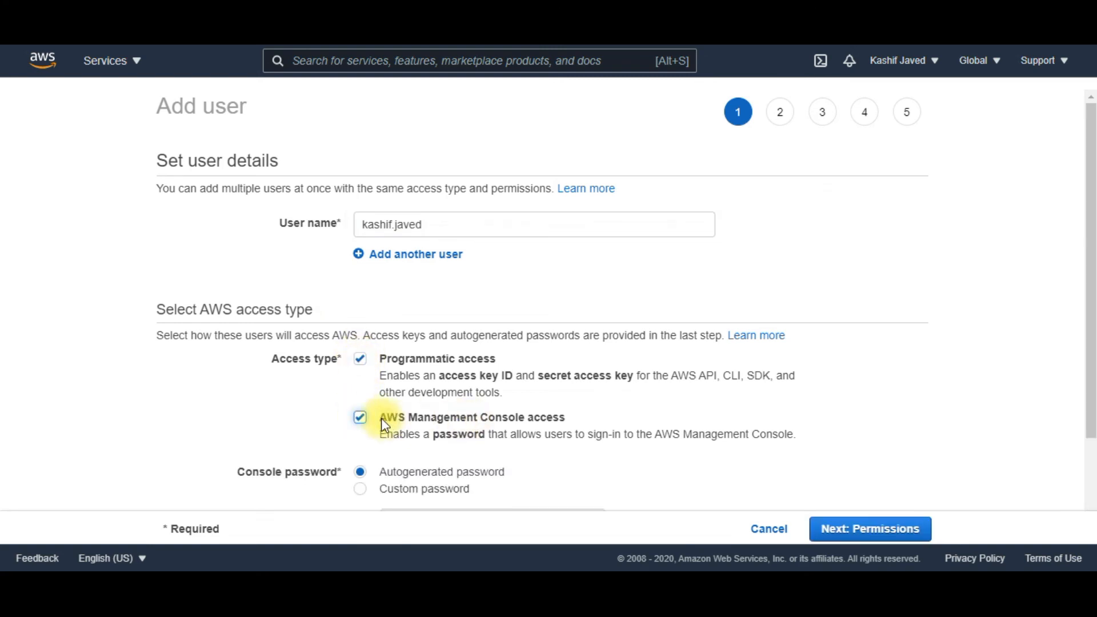
left_click(361, 359)
left_click(361, 360)
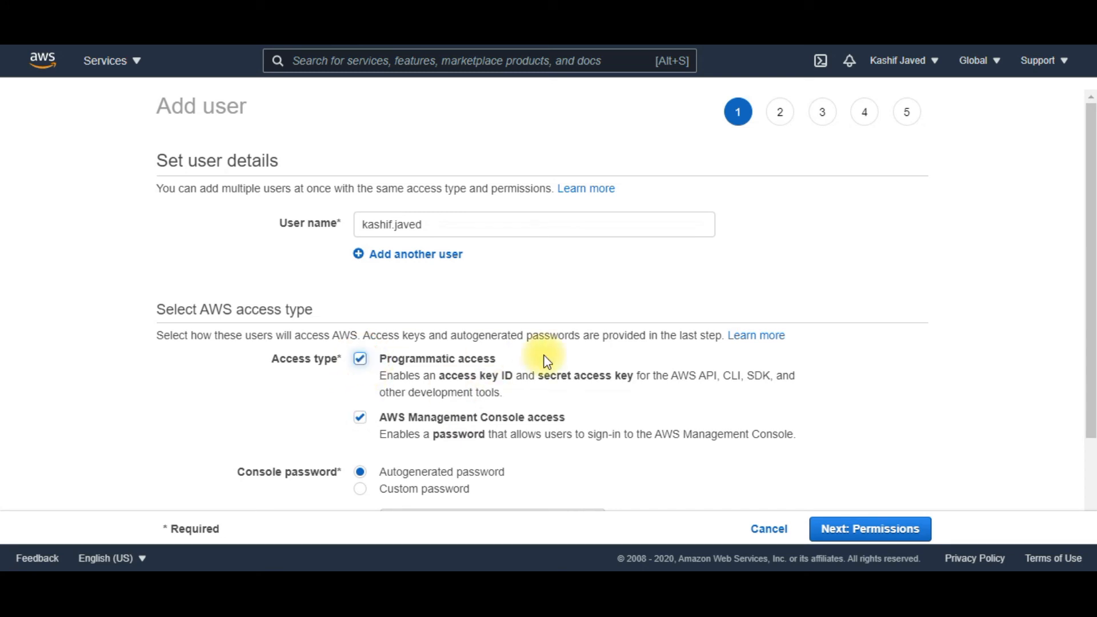
scroll(545, 361, "down", 2)
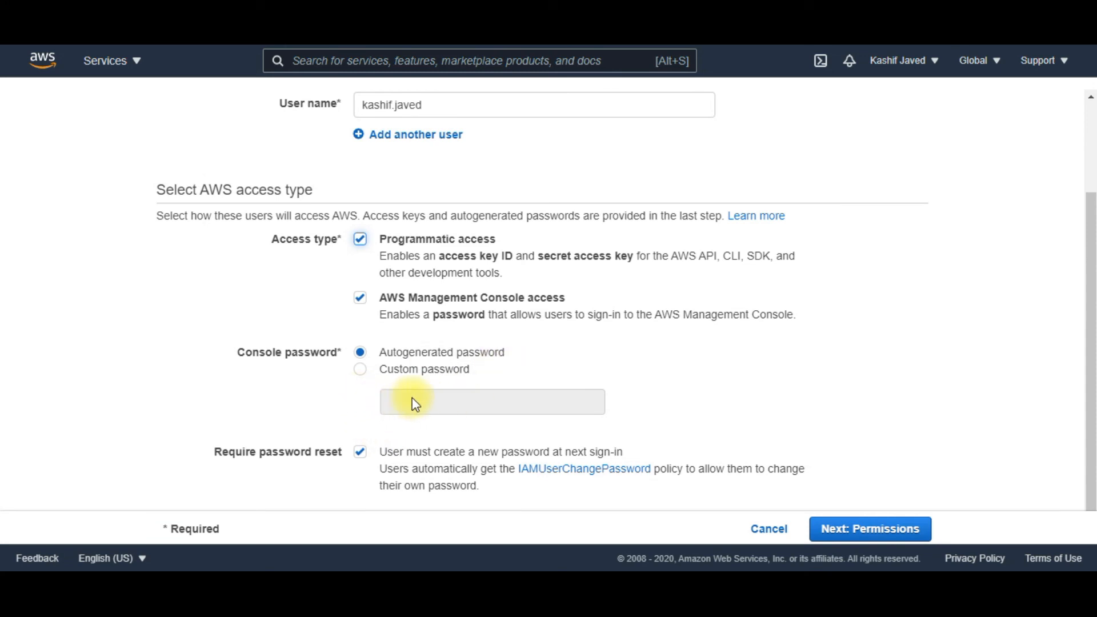
left_click(381, 353)
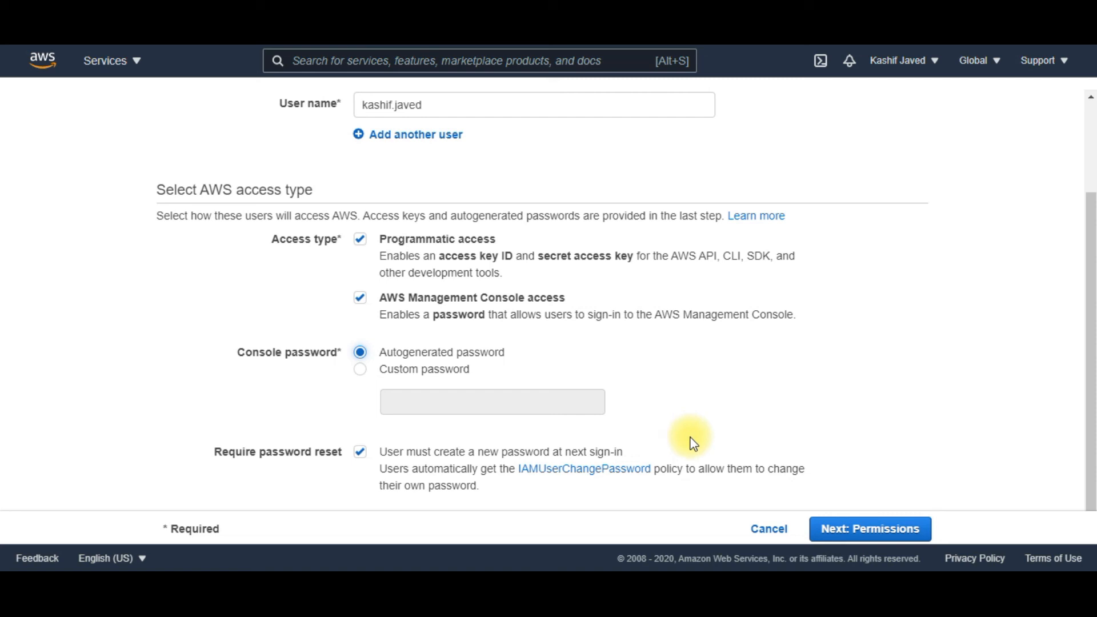
left_click(882, 540)
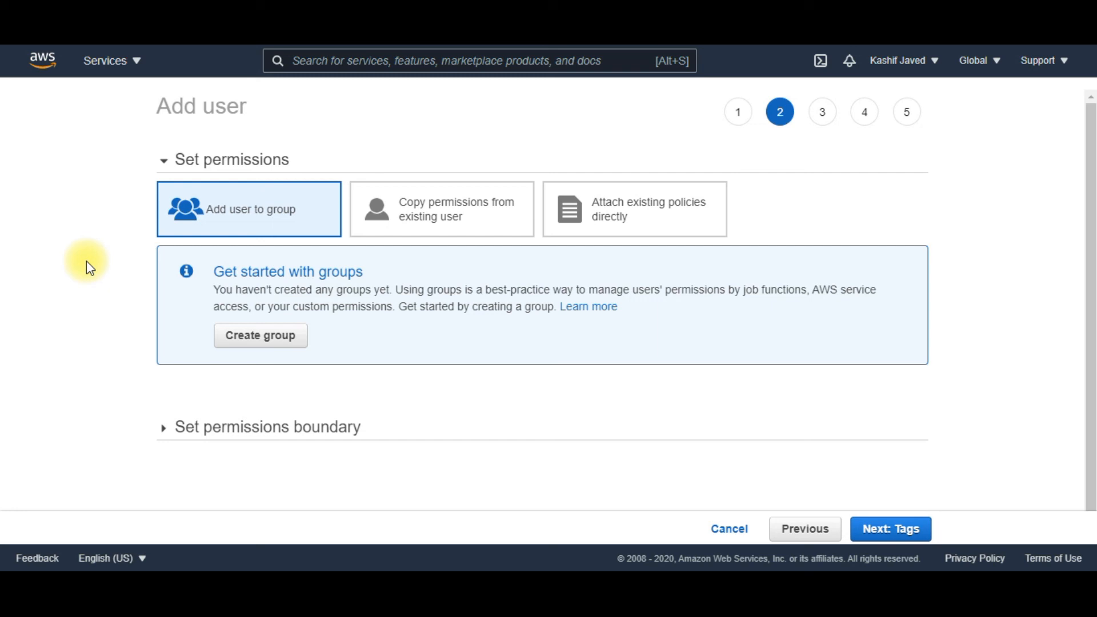
Start creating a group named admin for the new user and select the AdministratorAccess policy for it
left_click(256, 339)
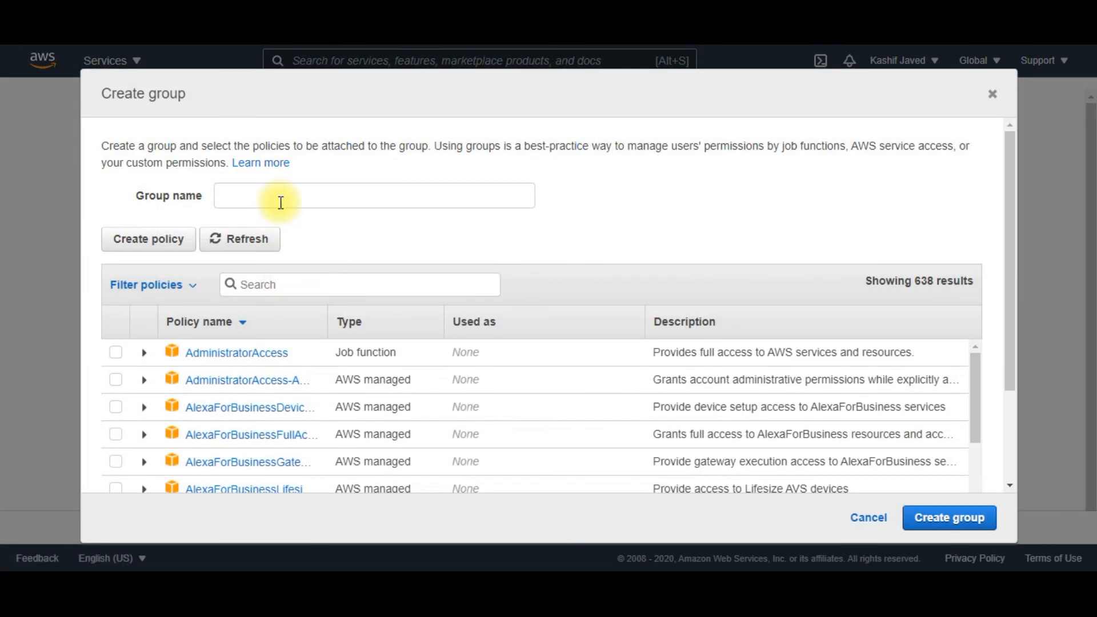
left_click(281, 202)
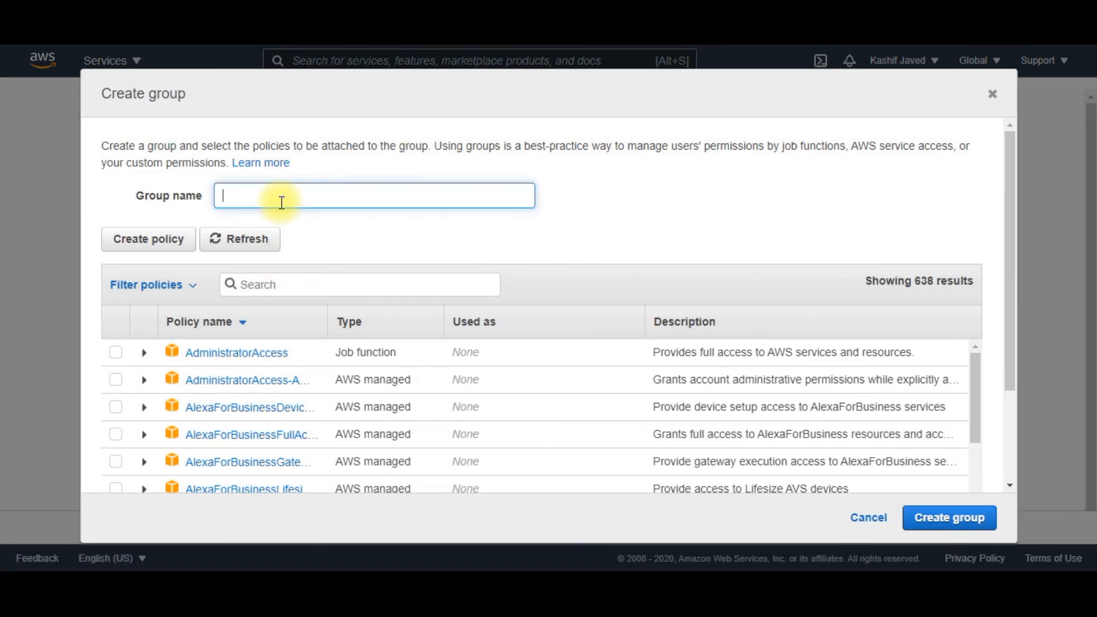
type("admin")
left_click(116, 353)
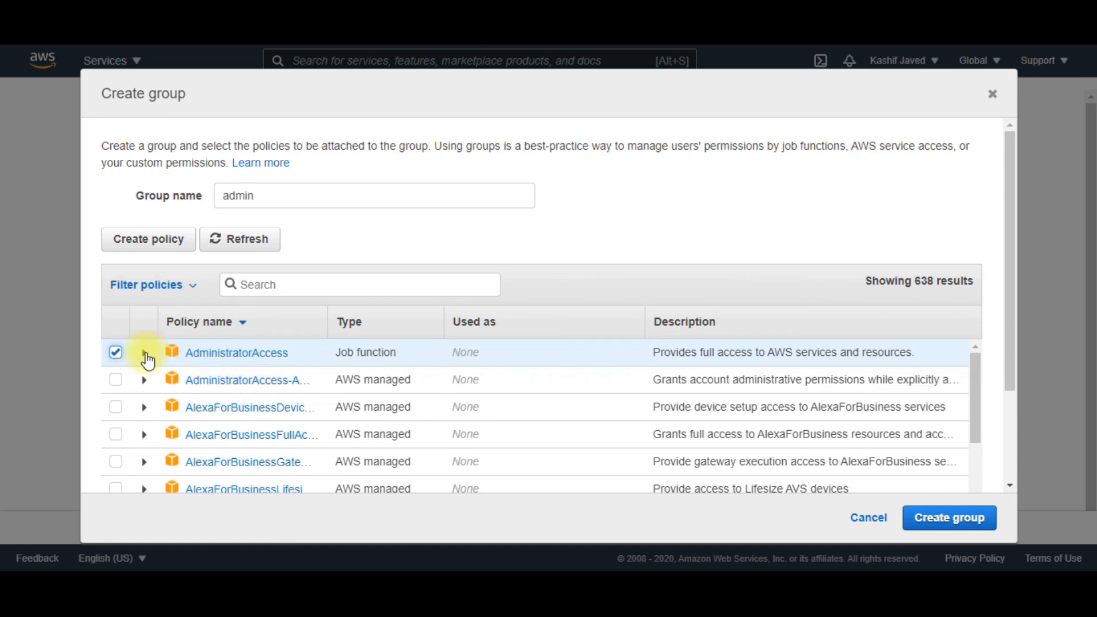
Review the JSON of the AdministratorAccess policy and create the group with it attached
left_click(145, 353)
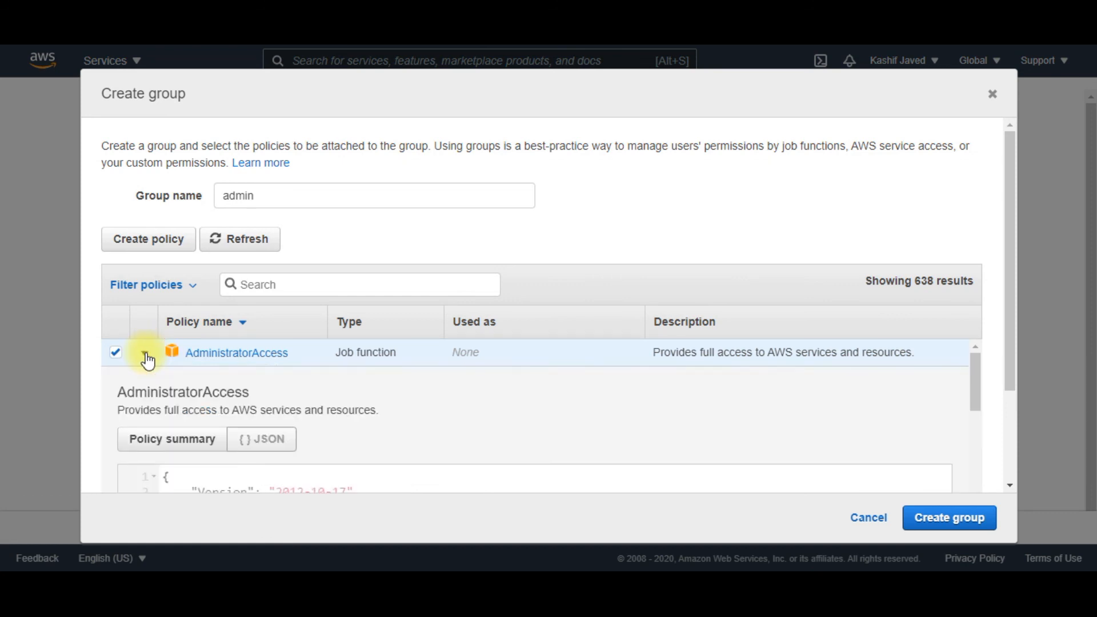
scroll(340, 448, "down", 2)
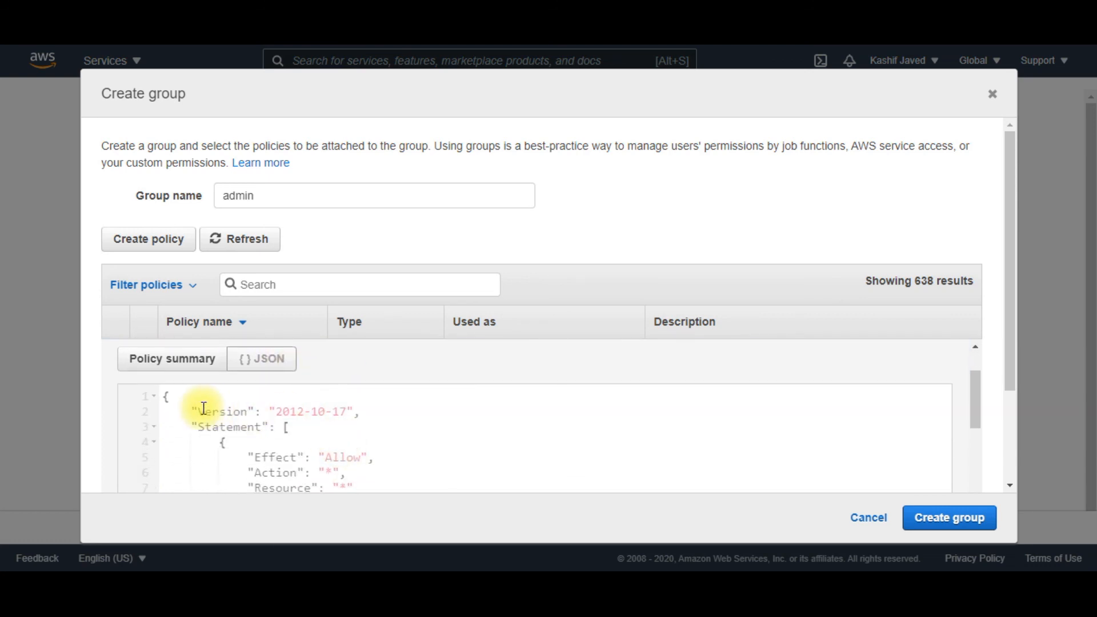
scroll(366, 411, "down", 2)
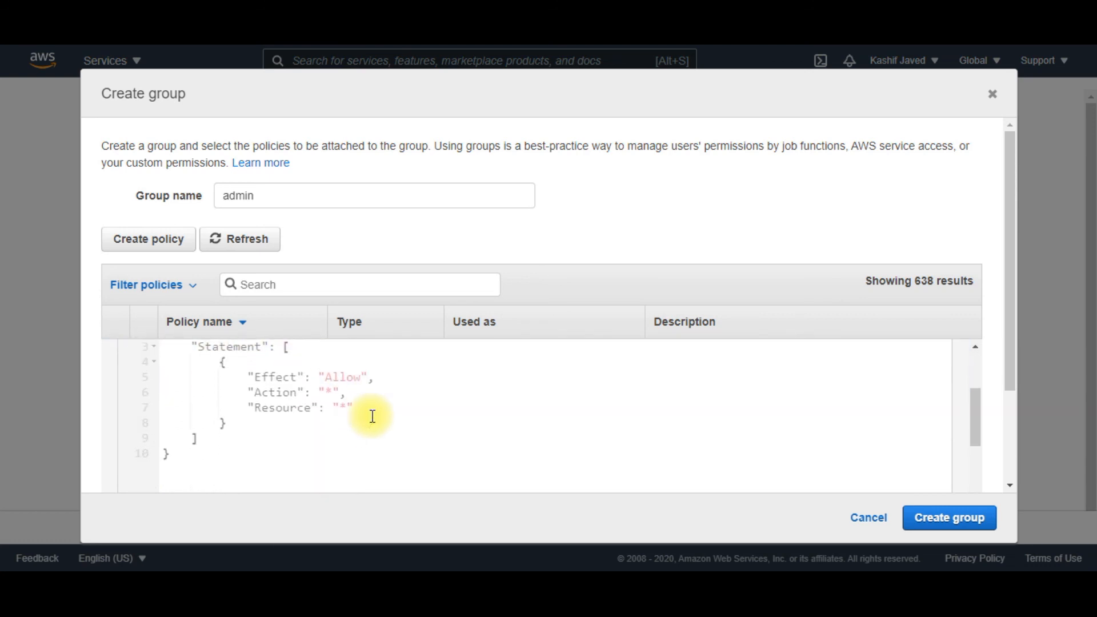
scroll(370, 414, "up", 2)
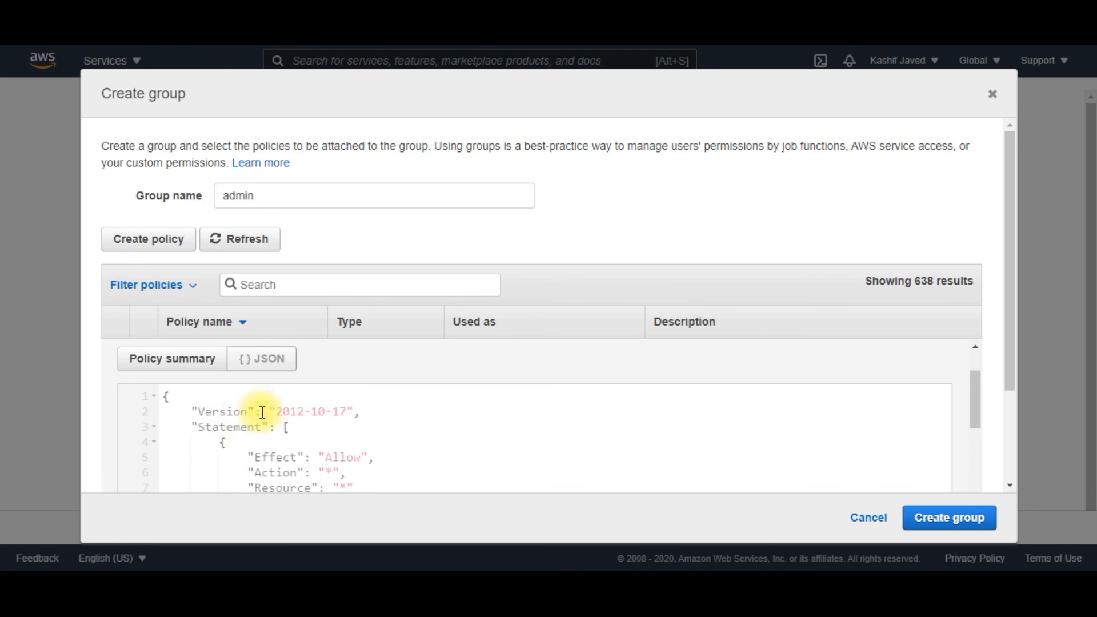
left_click_drag(1006, 338, 1004, 382)
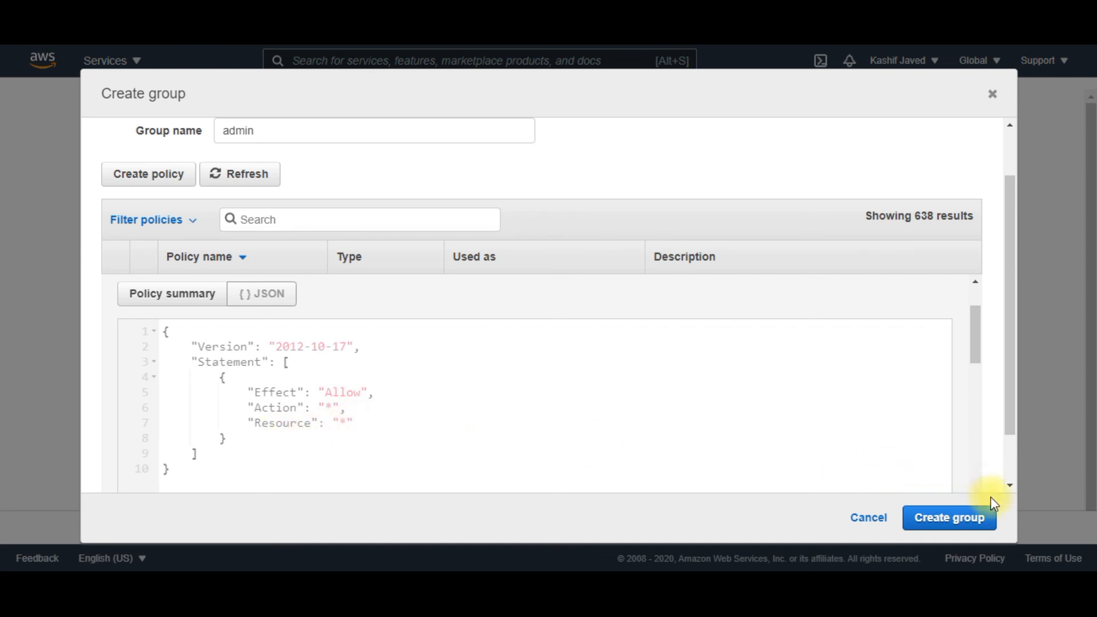
left_click(964, 521)
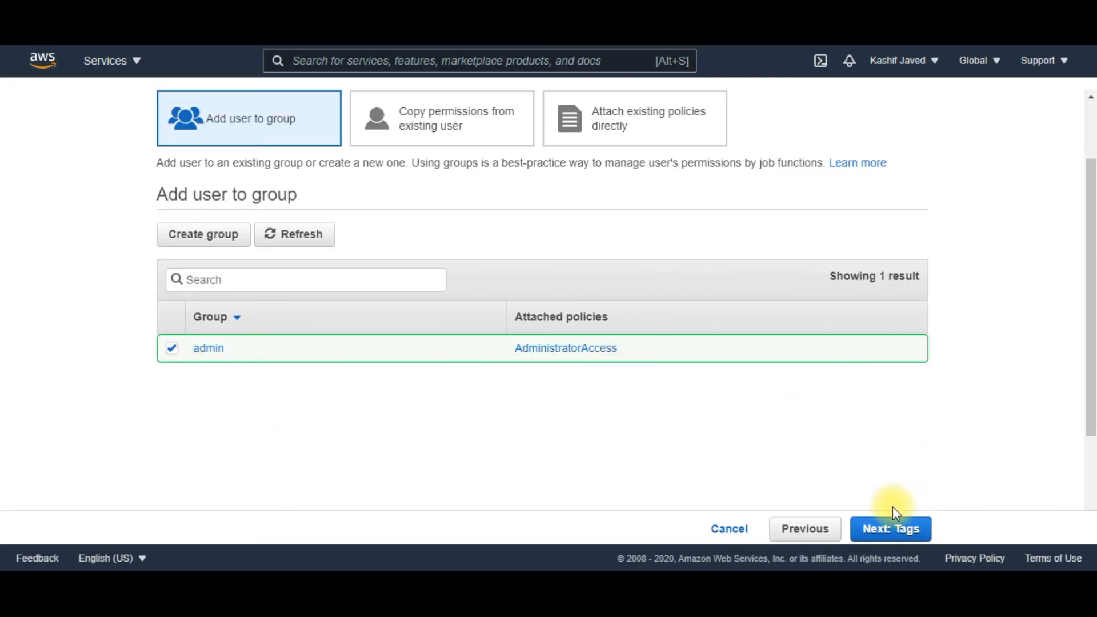
Keep the new group selected, skip adding tags, and create the user from the review page
left_click(880, 537)
left_click(881, 537)
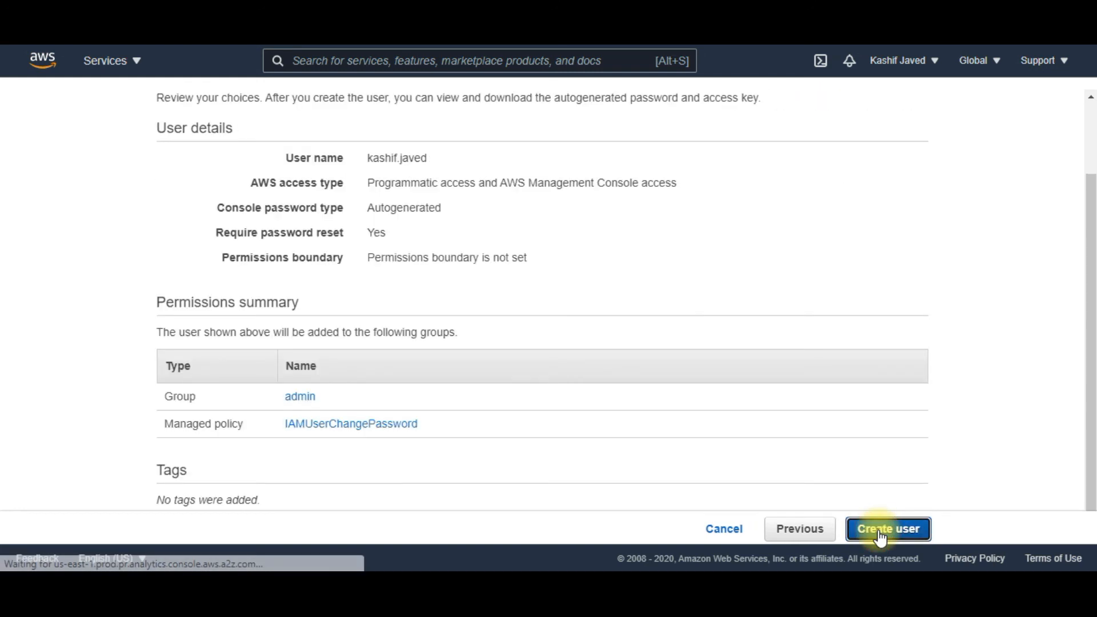
left_click(880, 537)
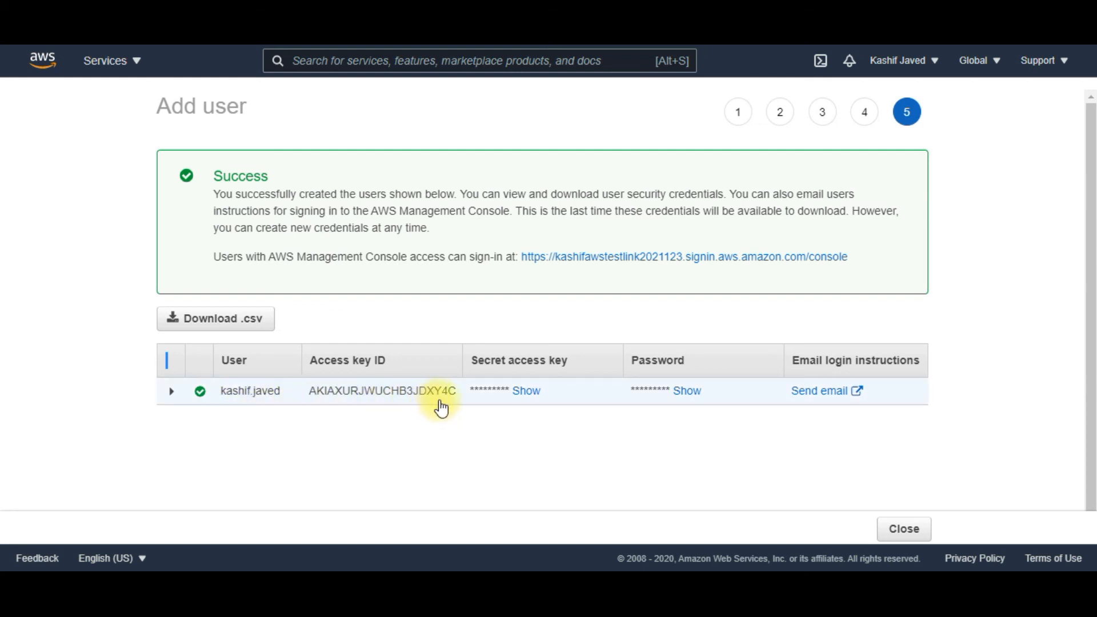
Reveal the new user's secret access key and password, close the wizard, and return to the IAM dashboard
left_click(518, 392)
left_click(470, 475)
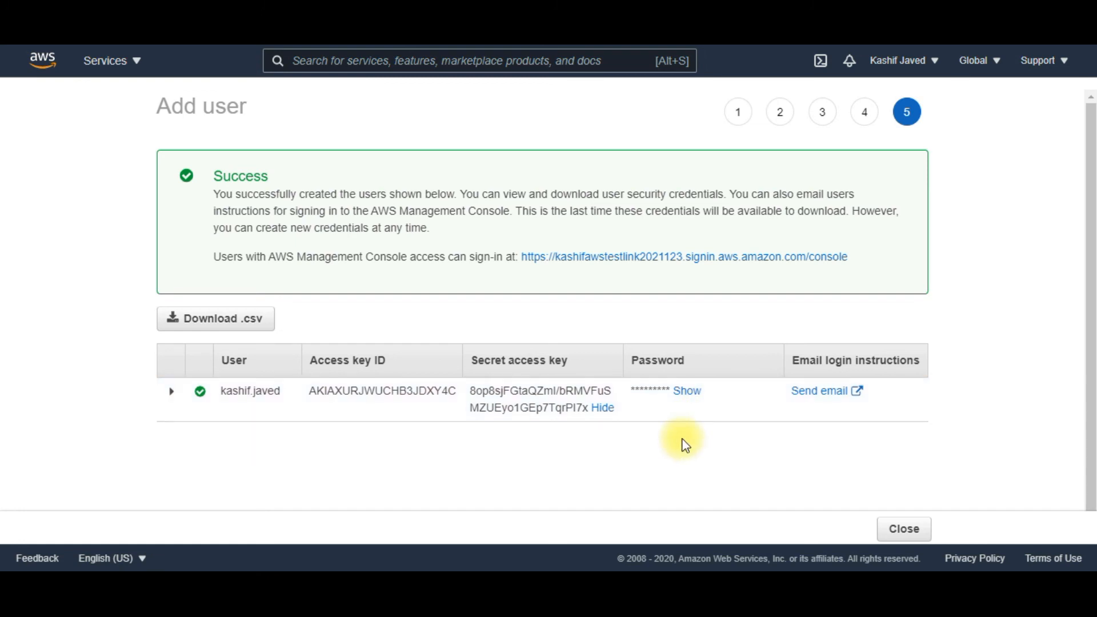
left_click(688, 393)
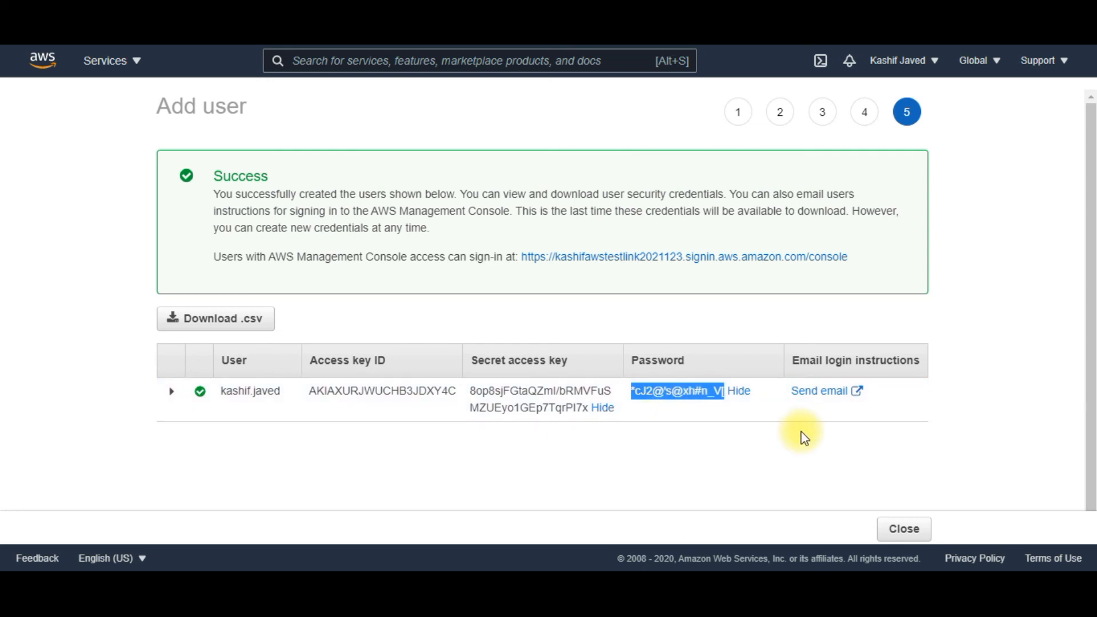
left_click(905, 530)
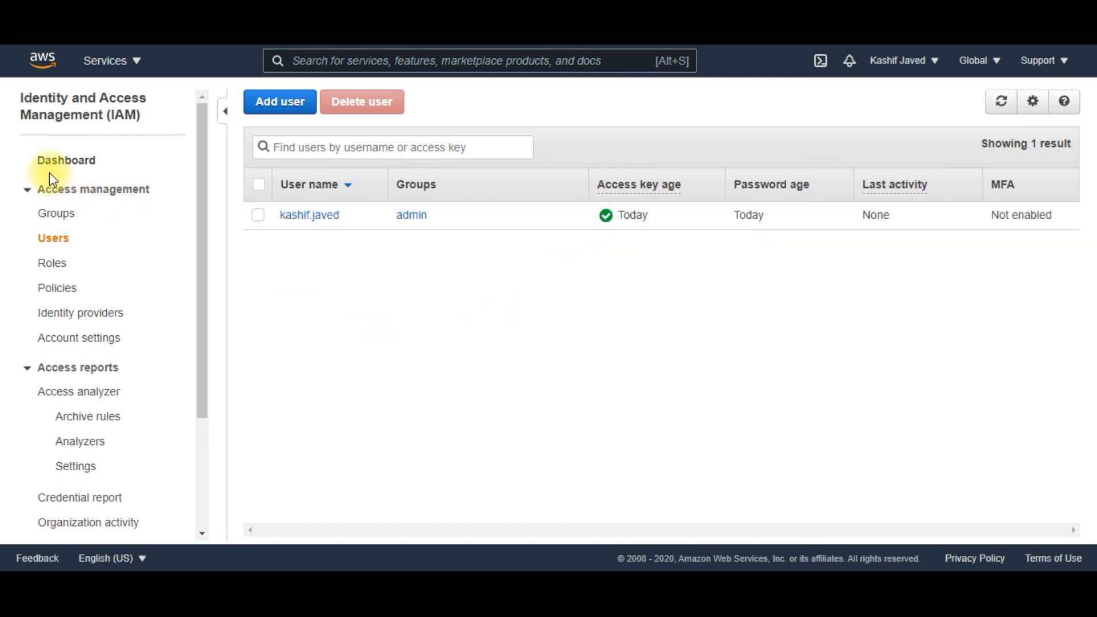
left_click(73, 164)
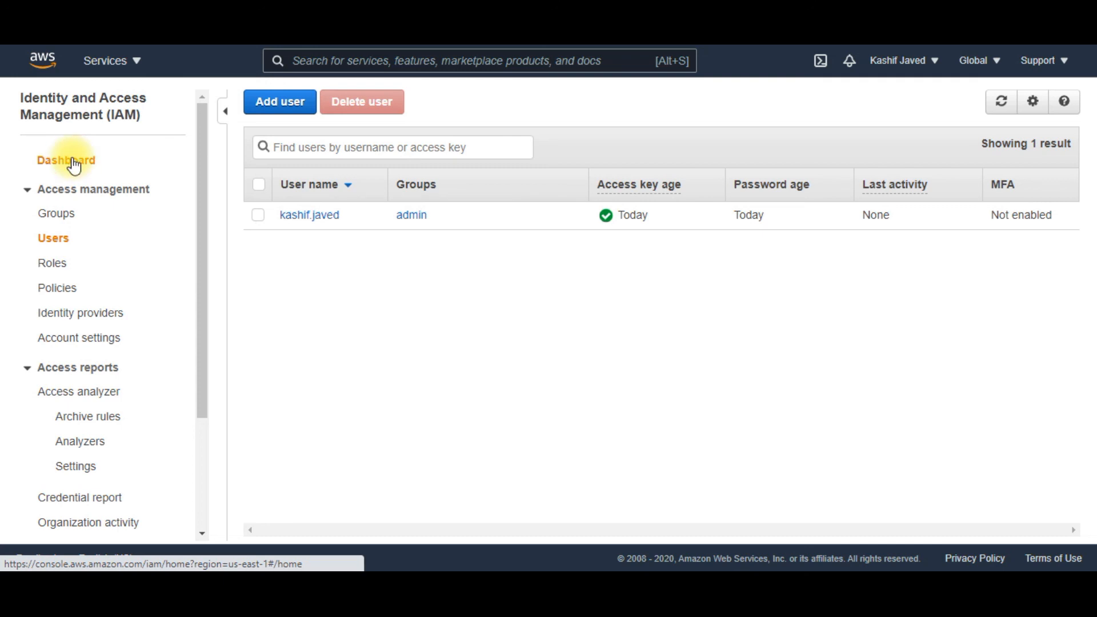